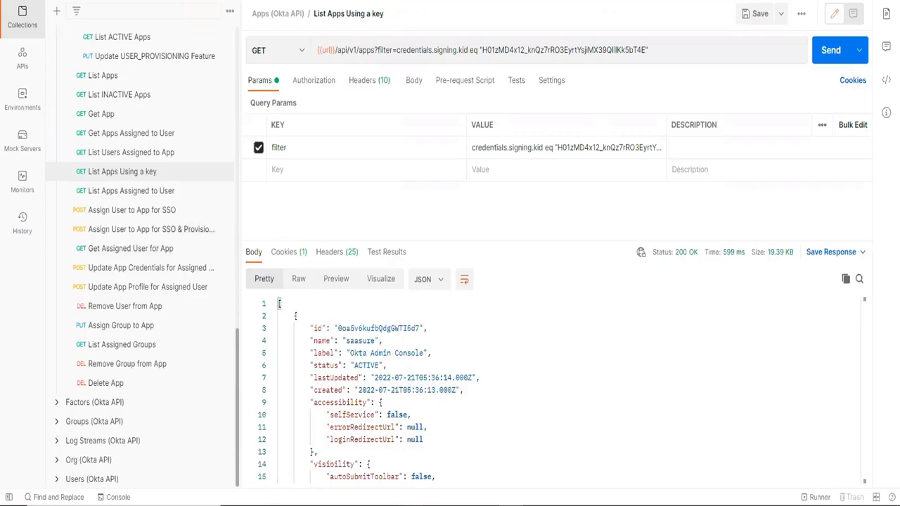
Switch to the Okta admin console and open the admin roles of the directory group Bulk API group.
key("alt+Tab")
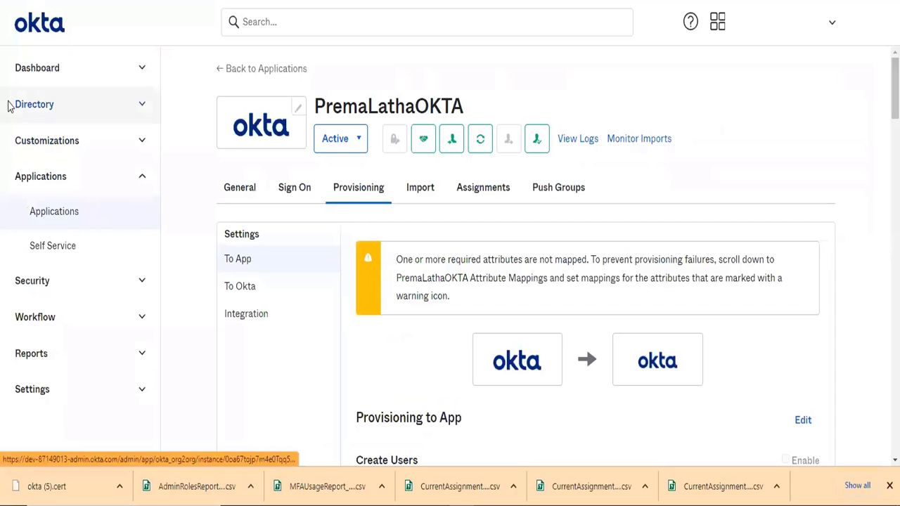
left_click(21, 105)
left_click(39, 179)
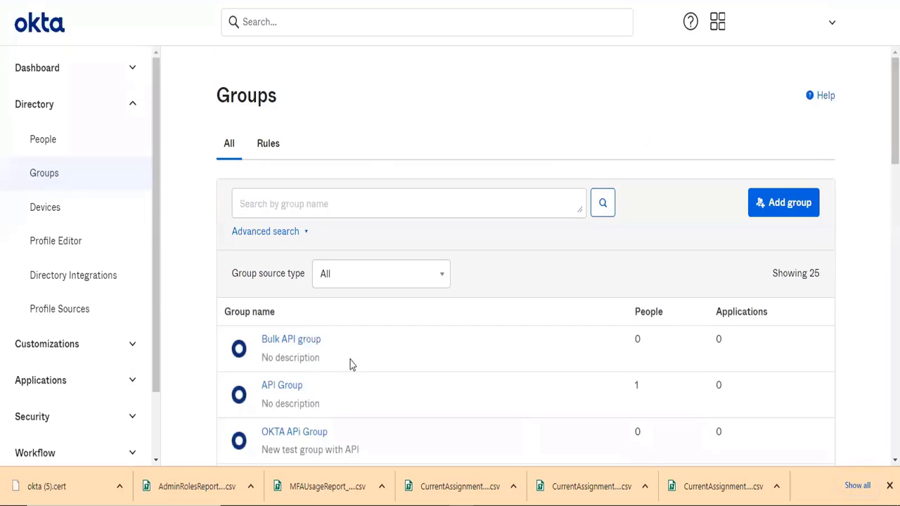
left_click(279, 342)
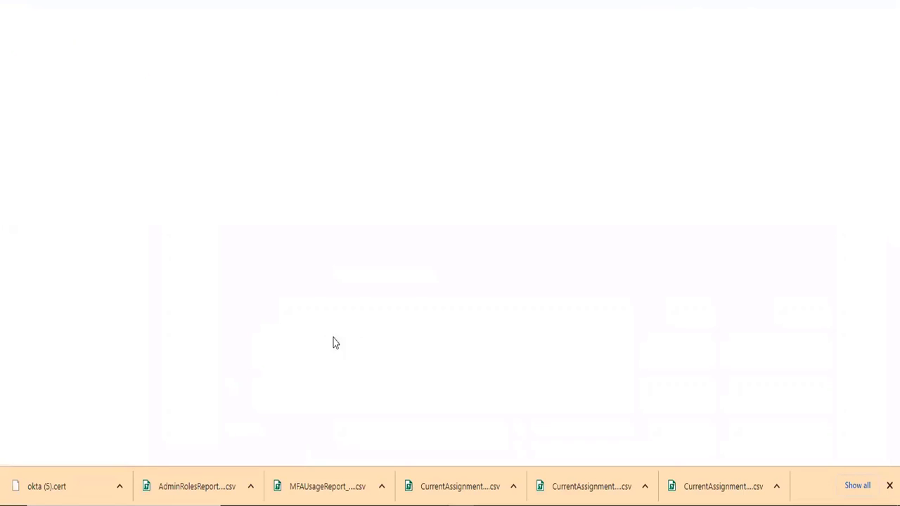
left_click(488, 210)
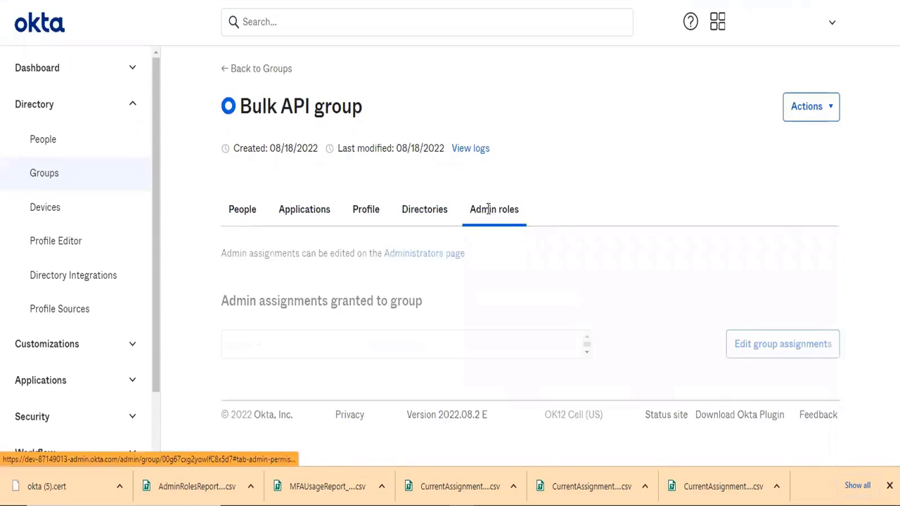
scroll(586, 335, "down", 2)
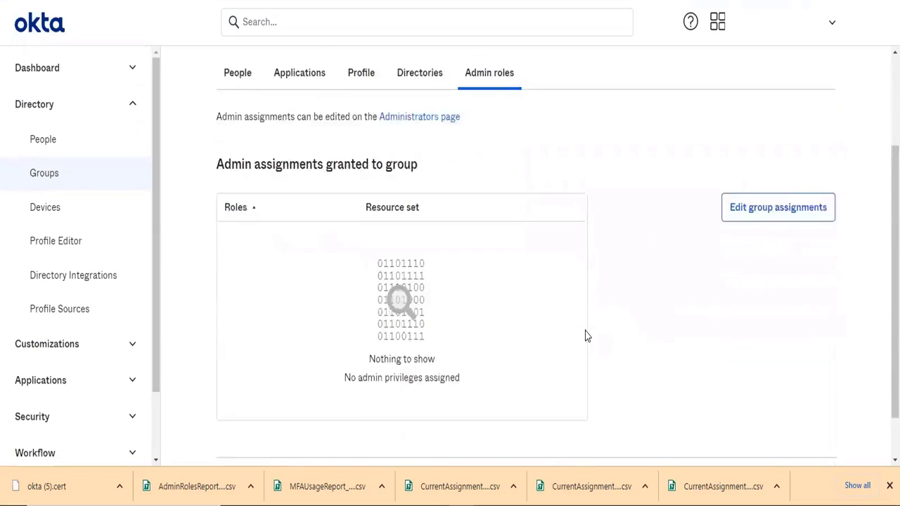
scroll(438, 275, "up", 3)
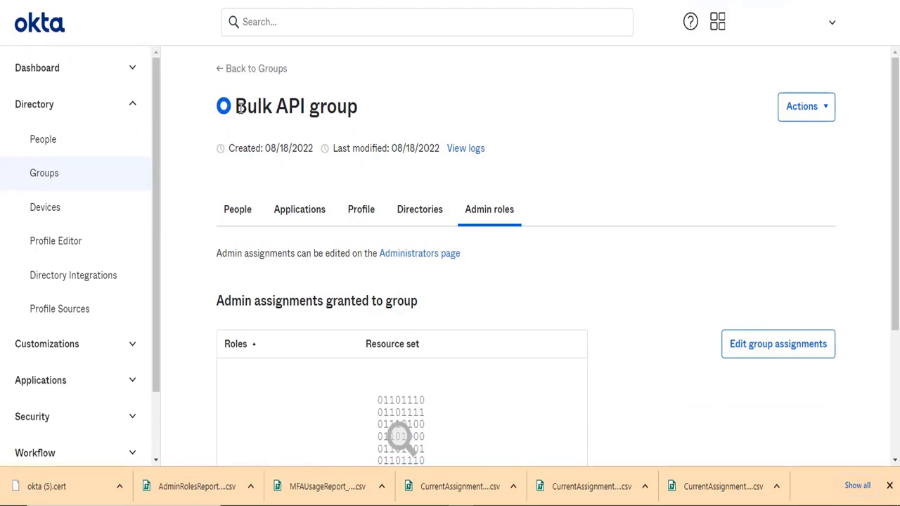
triple_click(375, 106)
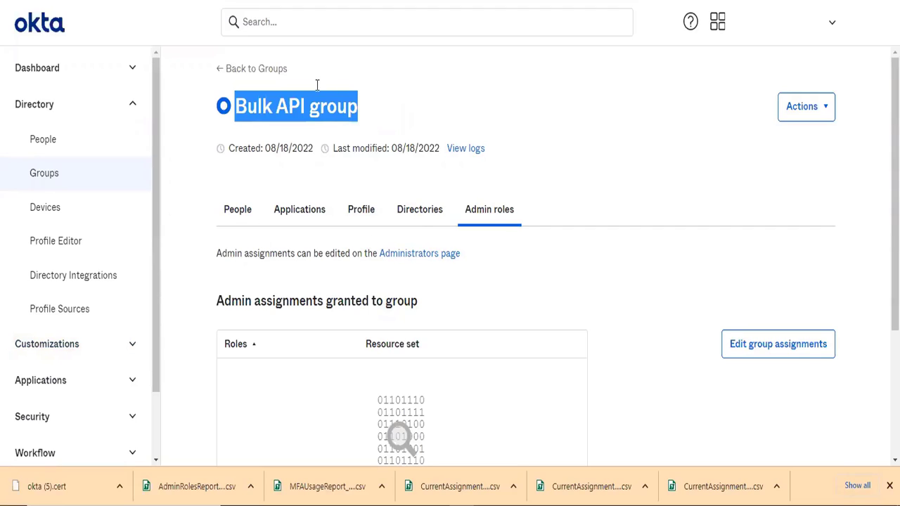
left_click(290, 118)
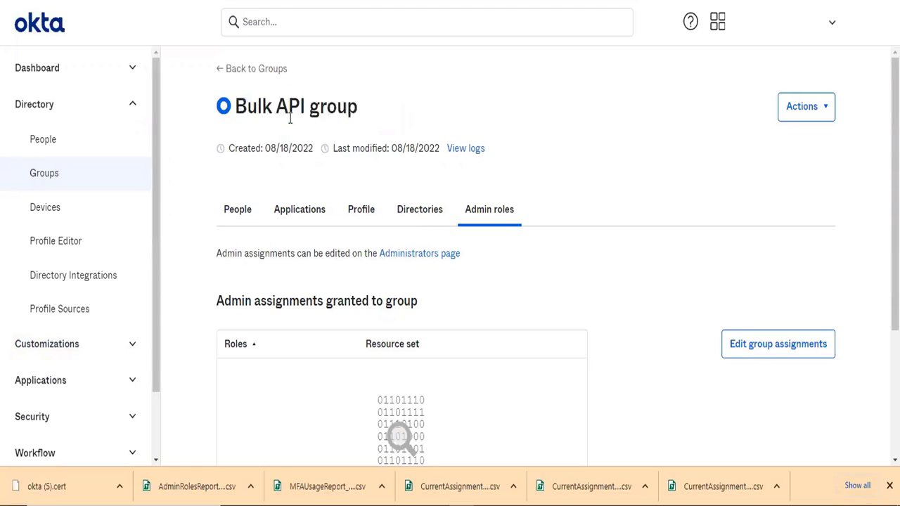
triple_click(289, 118)
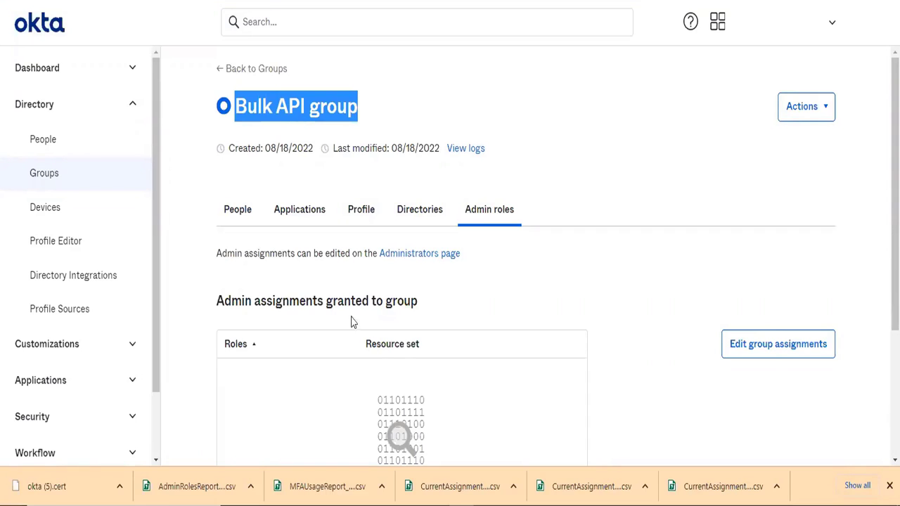
scroll(406, 364, "down", 3)
scroll(405, 365, "up", 2)
scroll(406, 365, "up", 1)
Start editing the group's admin assignments and choose Group Administrator as the role.
left_click(753, 346)
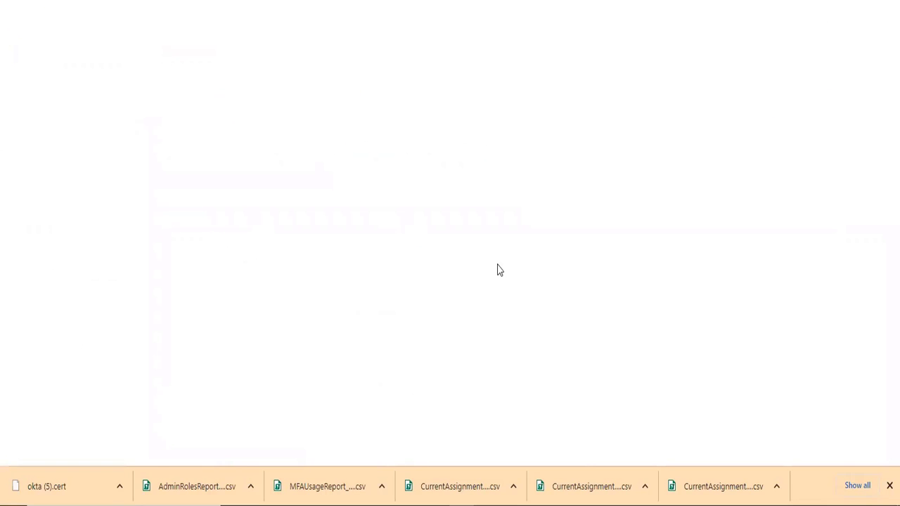
scroll(345, 391, "down", 2)
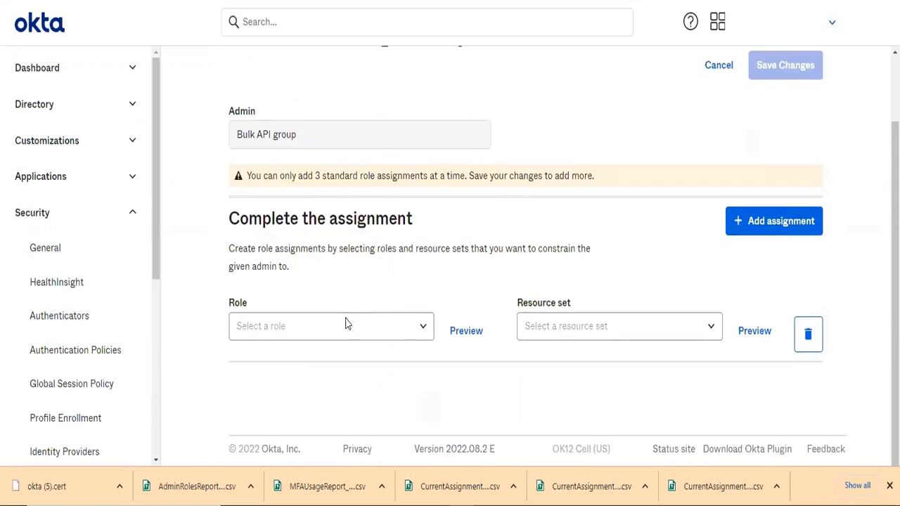
left_click(330, 336)
scroll(328, 380, "down", 5)
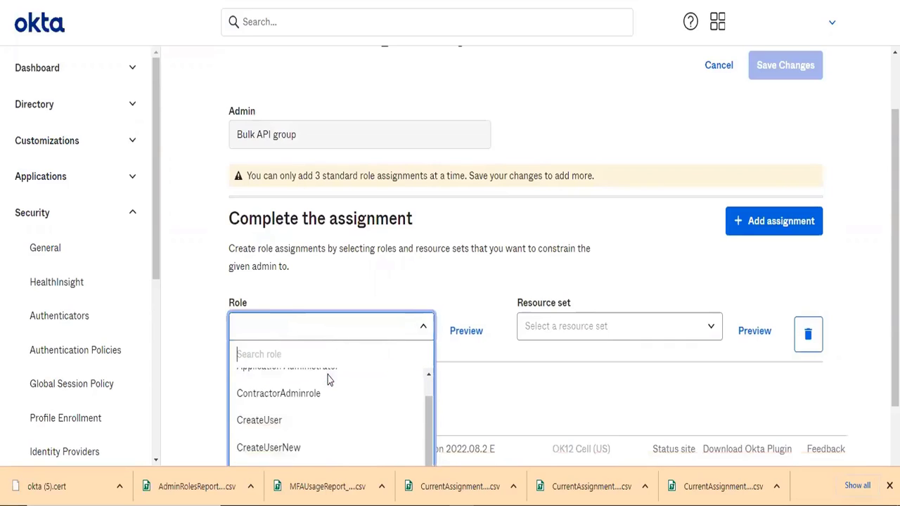
left_click(308, 383)
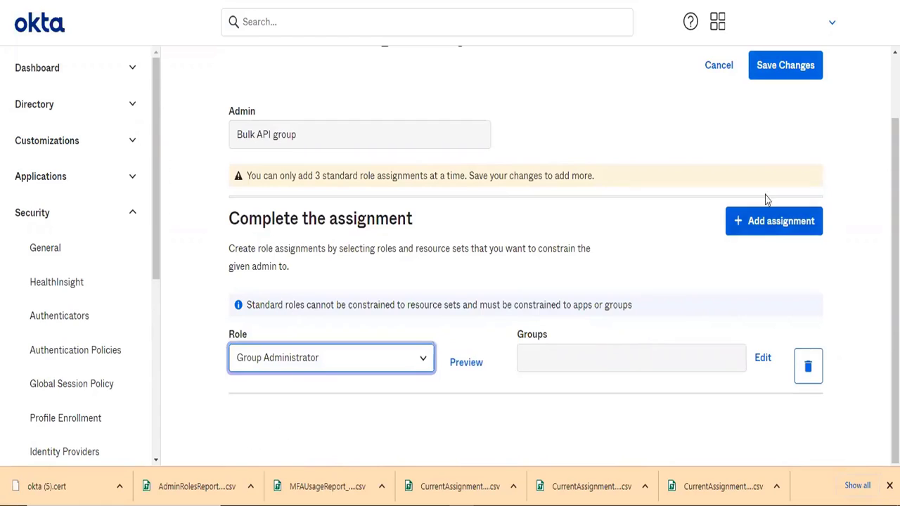
left_click(771, 230)
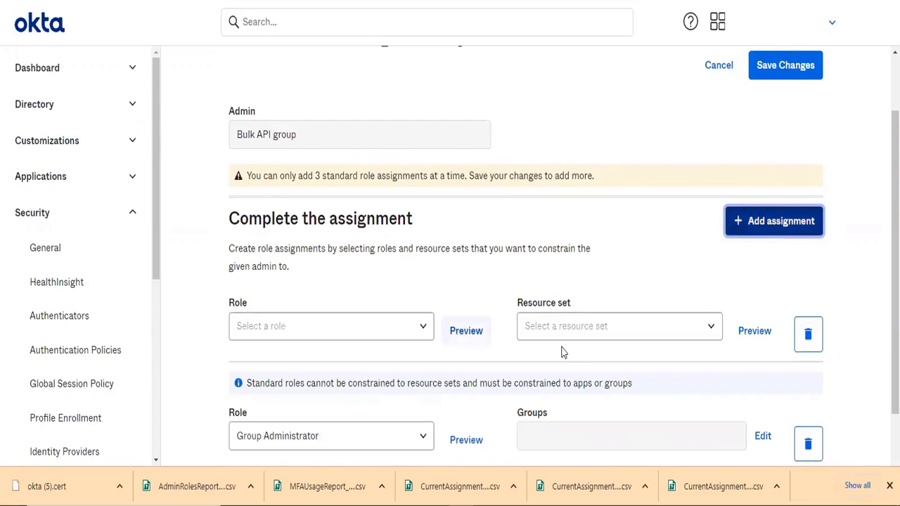
scroll(562, 365, "down", 3)
scroll(565, 367, "up", 3)
left_click(765, 156)
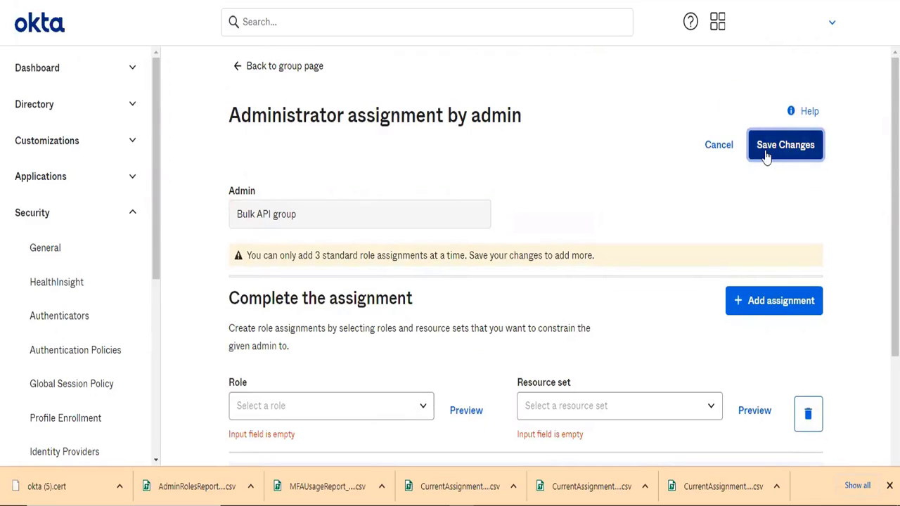
scroll(587, 330, "down", 3)
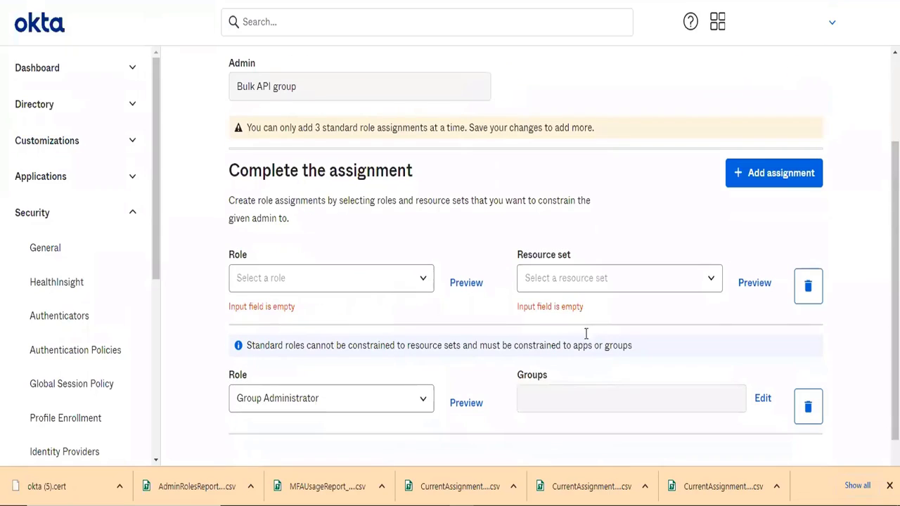
left_click(801, 281)
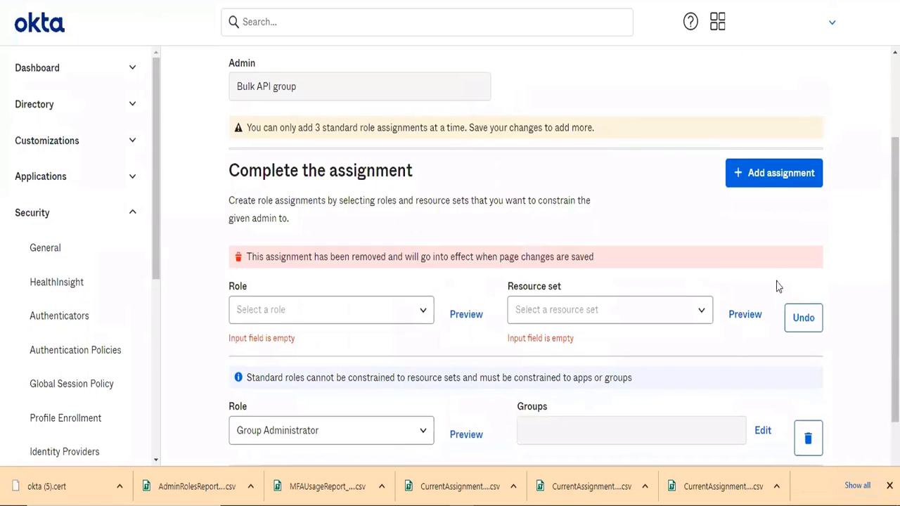
Save the role assignment changes for Bulk API group and return to its admin roles.
scroll(821, 129, "up", 3)
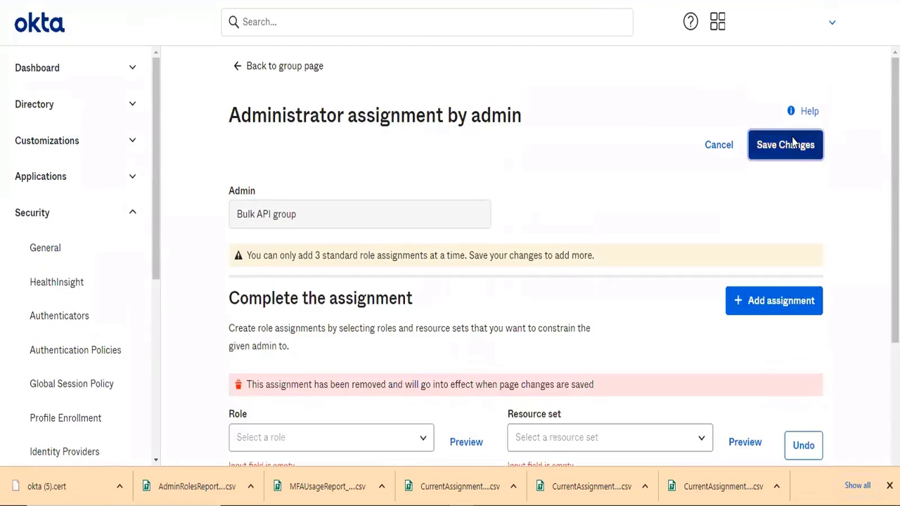
left_click(791, 142)
left_click(537, 248)
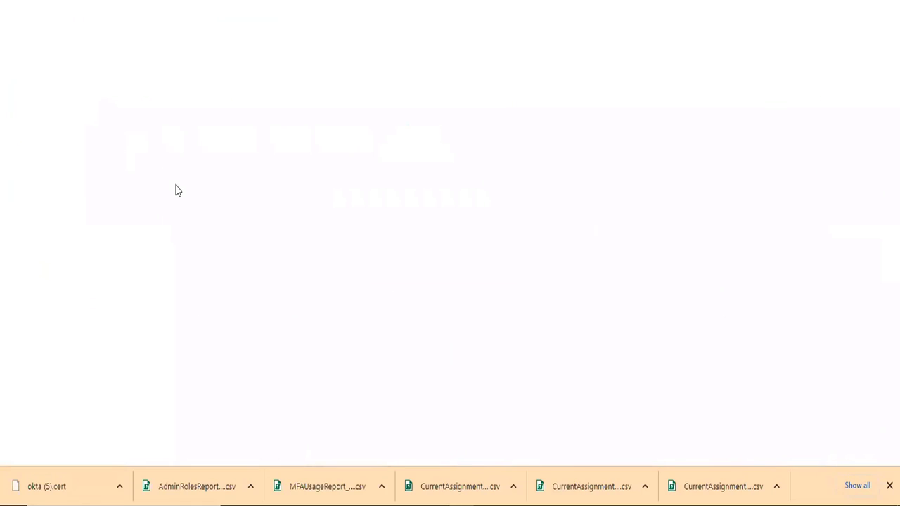
scroll(528, 354, "down", 1)
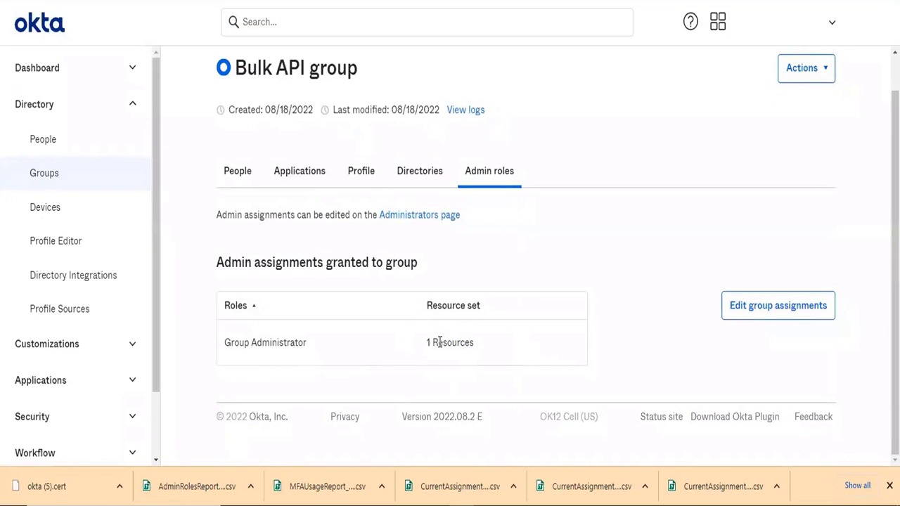
double_click(247, 341)
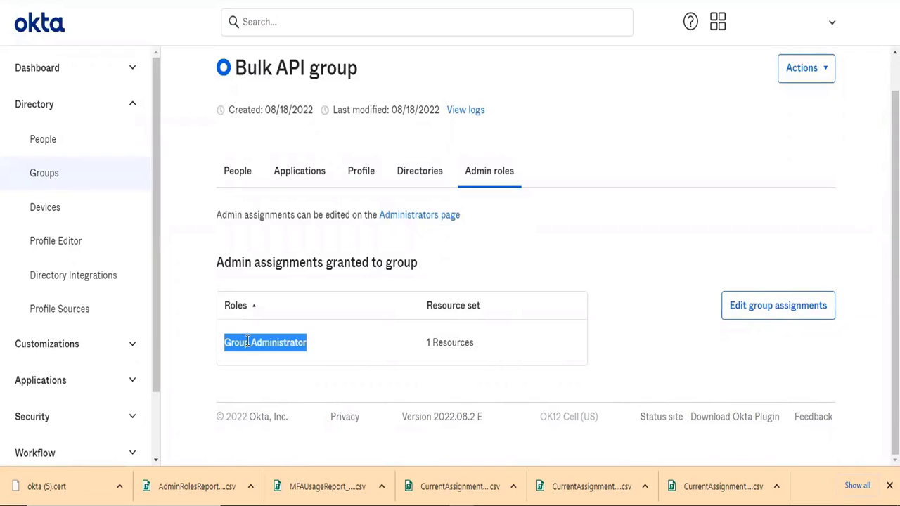
left_click(248, 341)
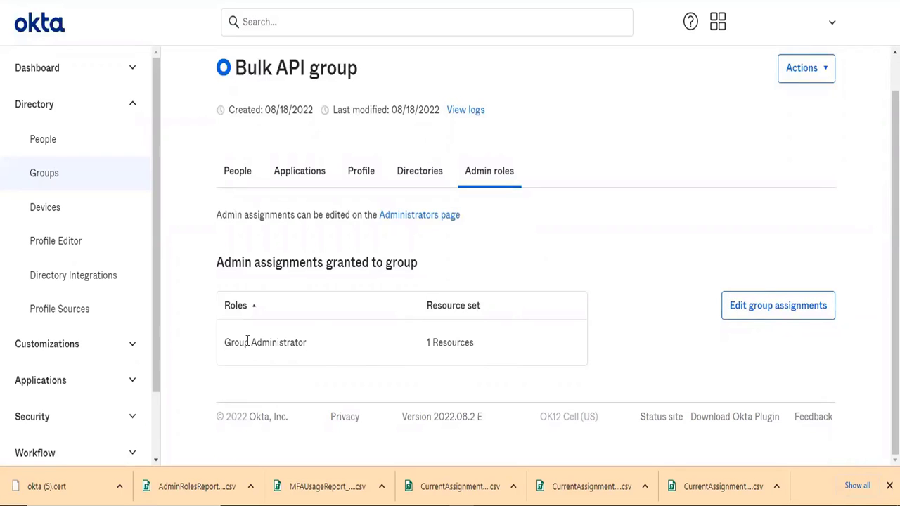
triple_click(314, 73)
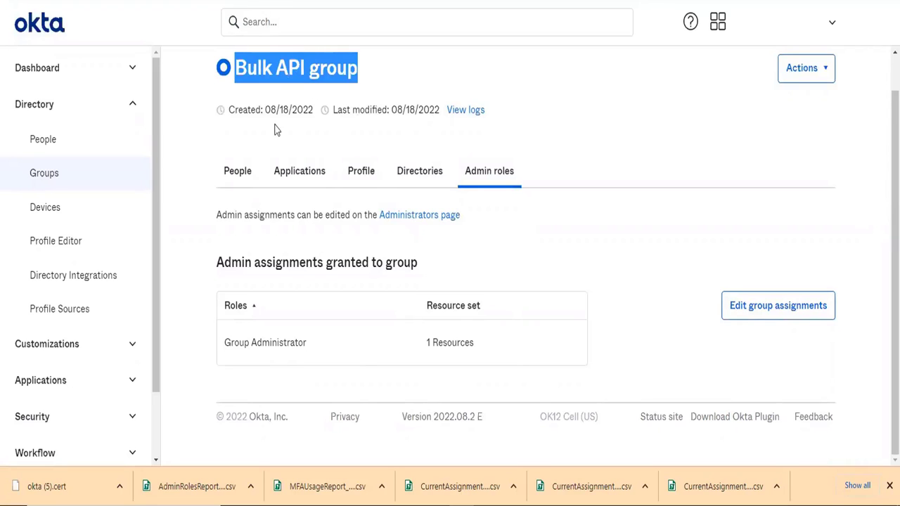
triple_click(262, 351)
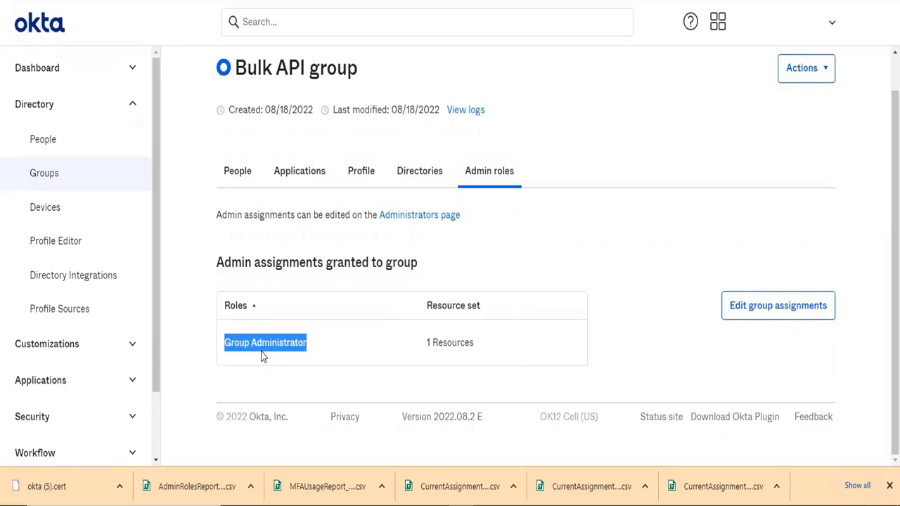
Assign the first three listed people to Bulk API group and finish the assignment.
left_click(232, 173)
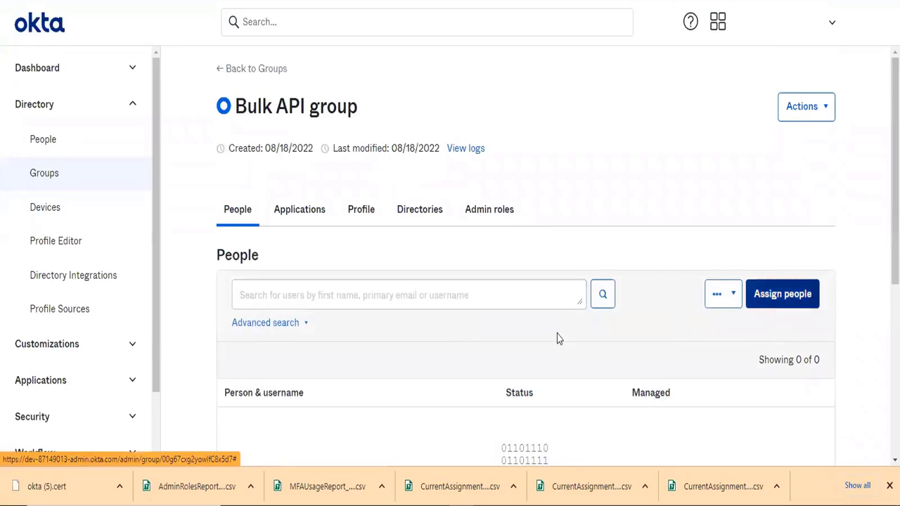
scroll(577, 321, "down", 2)
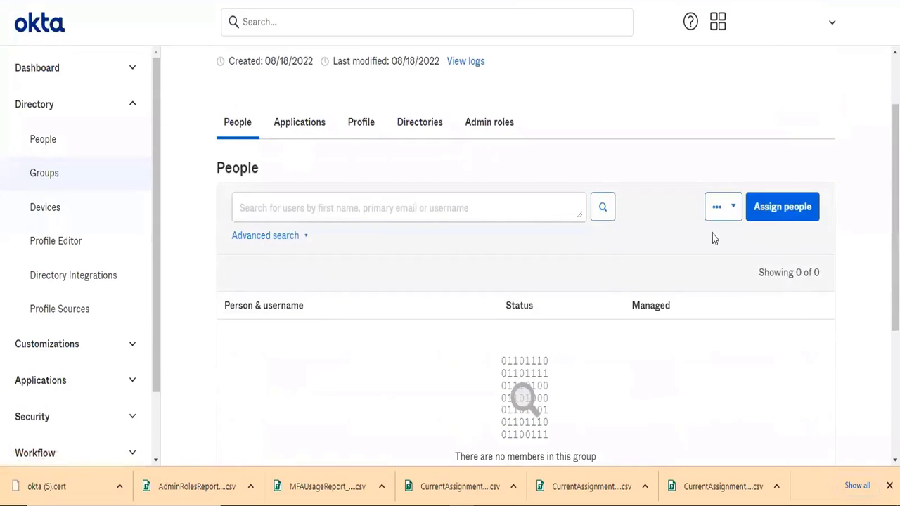
left_click(794, 202)
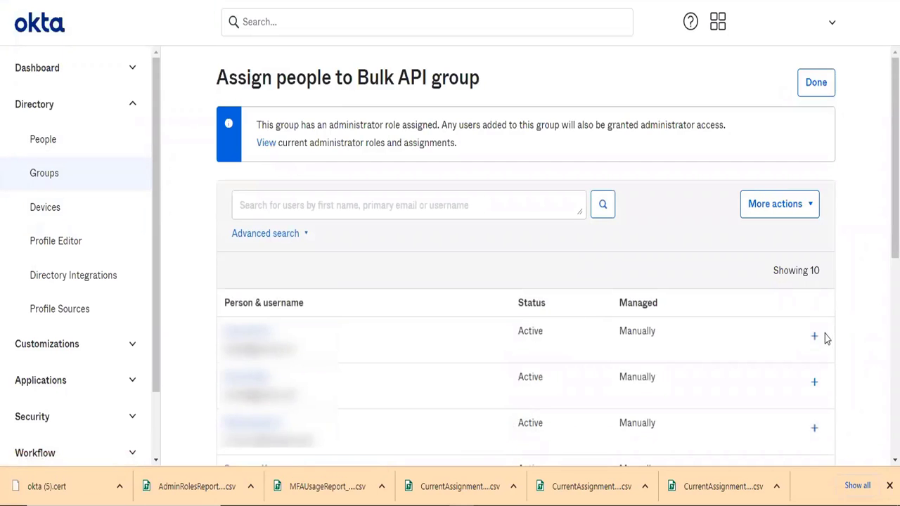
left_click(814, 336)
left_click(815, 383)
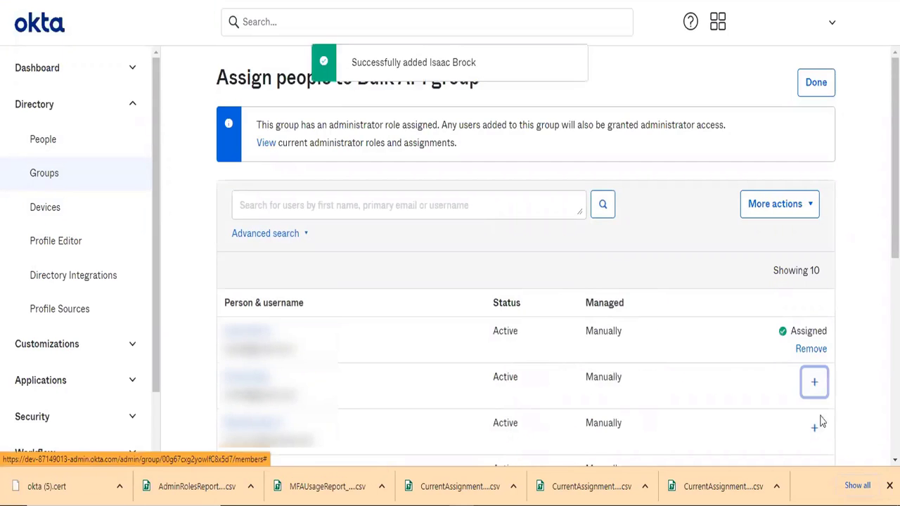
left_click(814, 428)
left_click(821, 89)
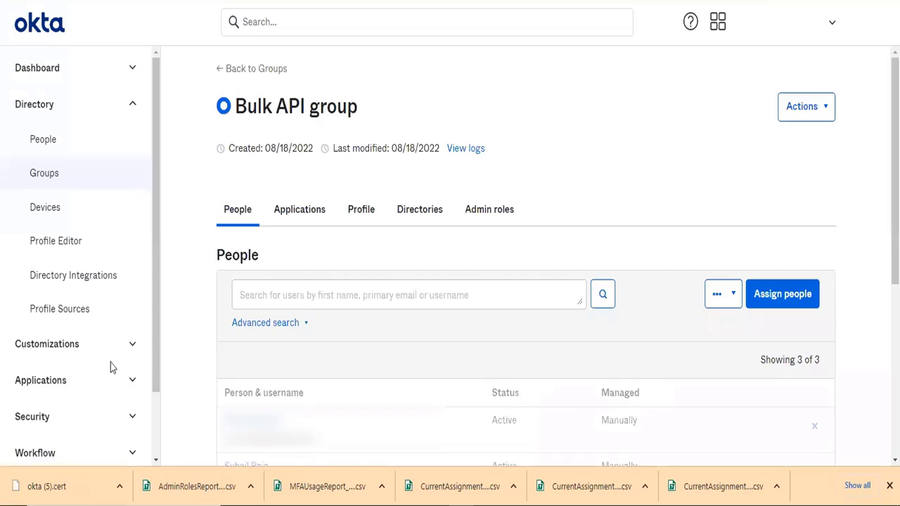
Open the Administrators overview in the security settings and review the recent admin changes.
scroll(60, 355, "down", 2)
left_click(44, 338)
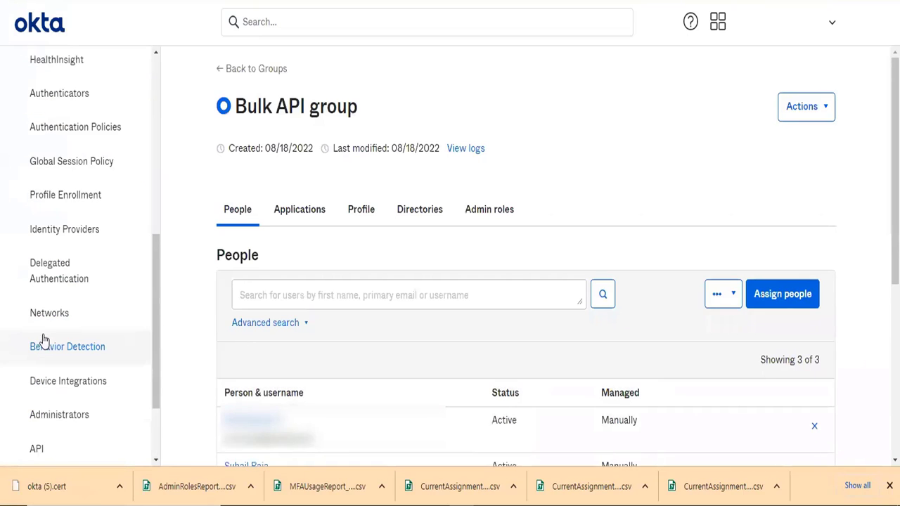
left_click(70, 418)
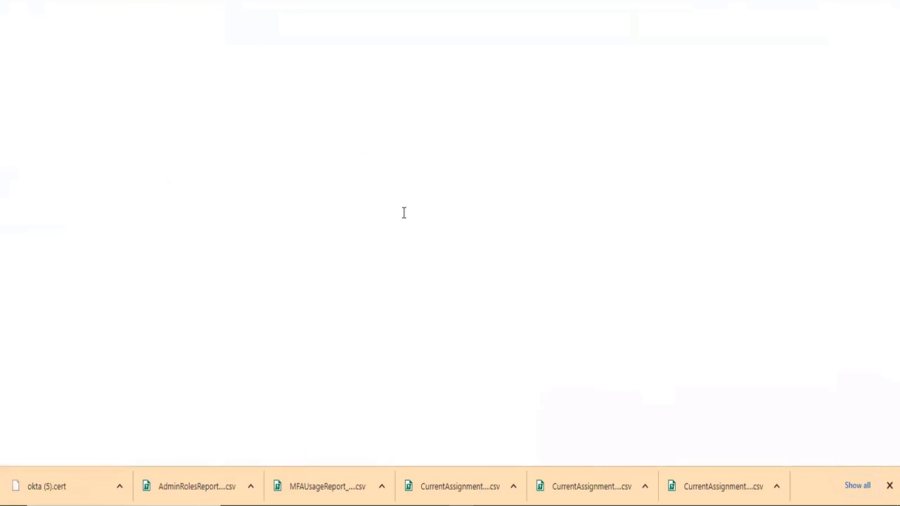
scroll(502, 347, "down", 3)
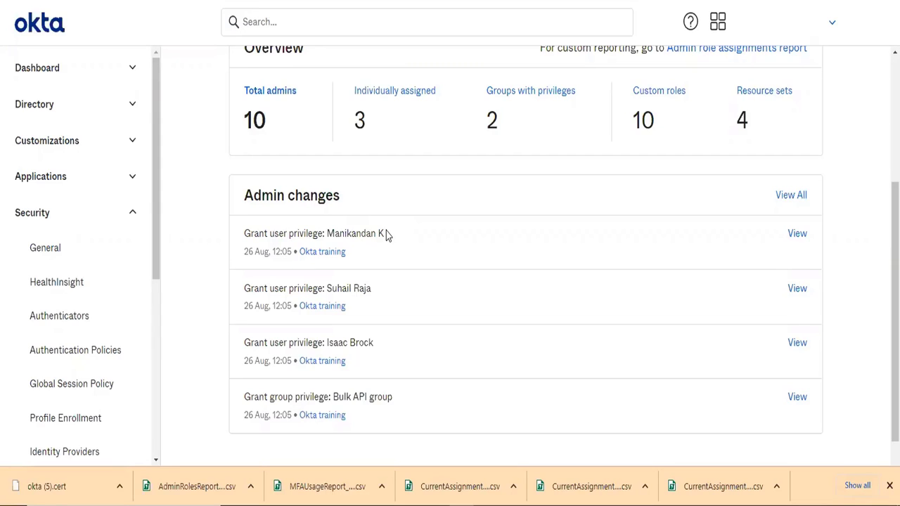
scroll(386, 232, "up", 3)
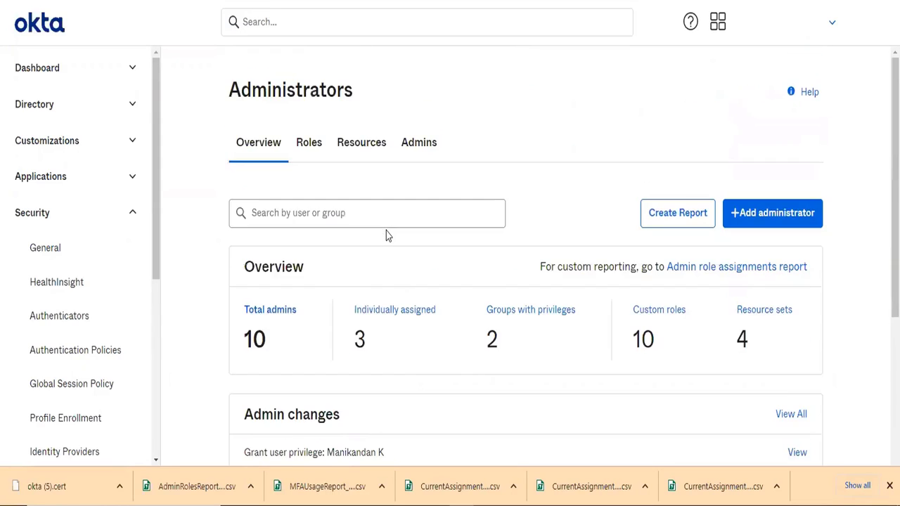
Open Bulk API group from the directory's list of groups.
left_click(74, 114)
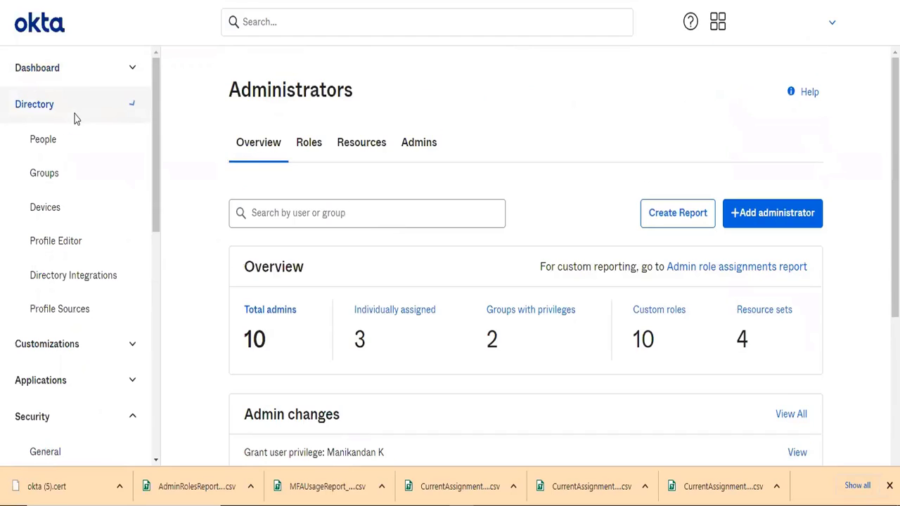
left_click(60, 174)
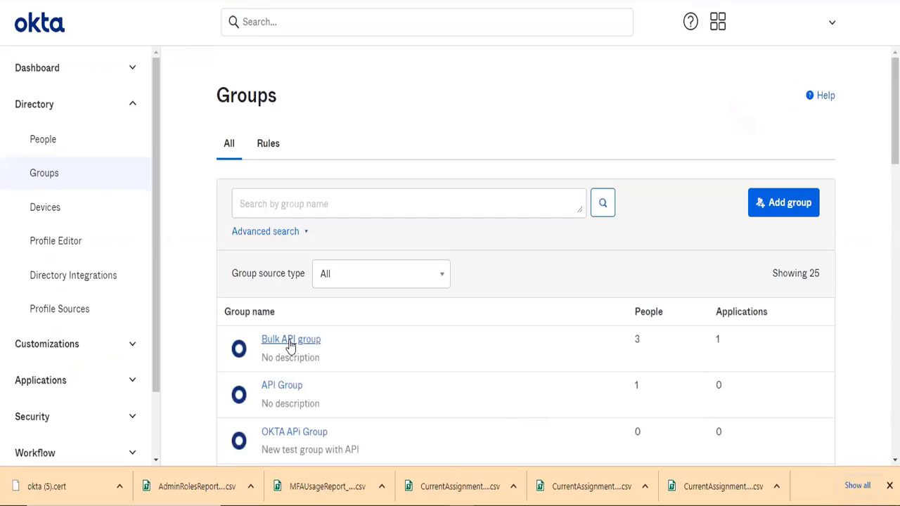
left_click(289, 342)
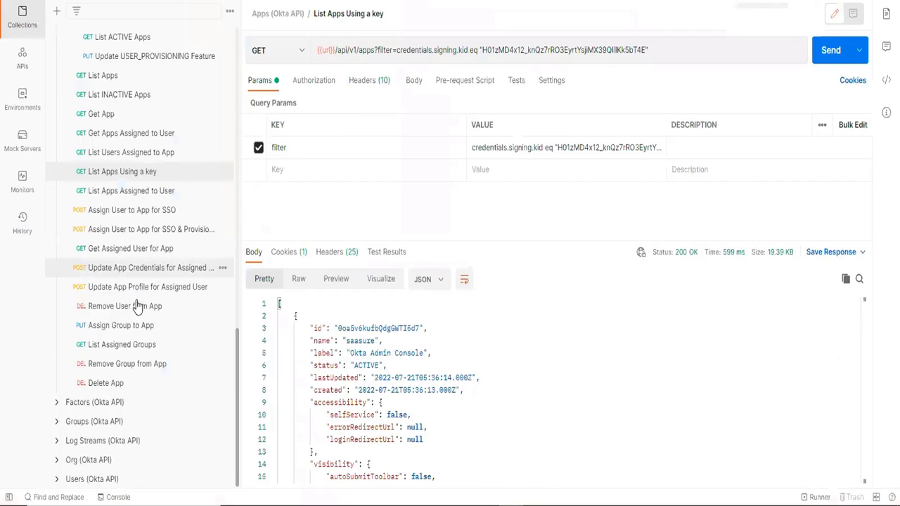
Switch to Postman and view the requests for updating assigned-user app credentials, removing a user from an app and assigning a group to an app.
left_click(140, 267)
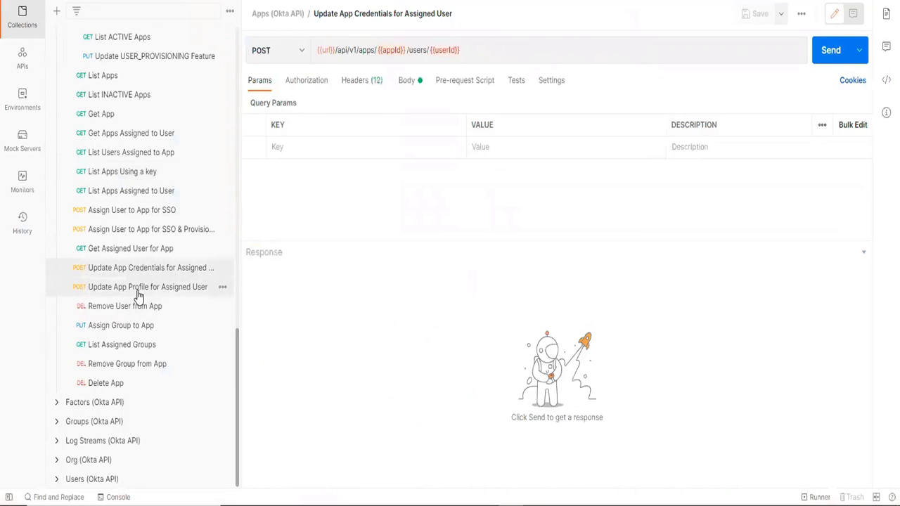
left_click(138, 312)
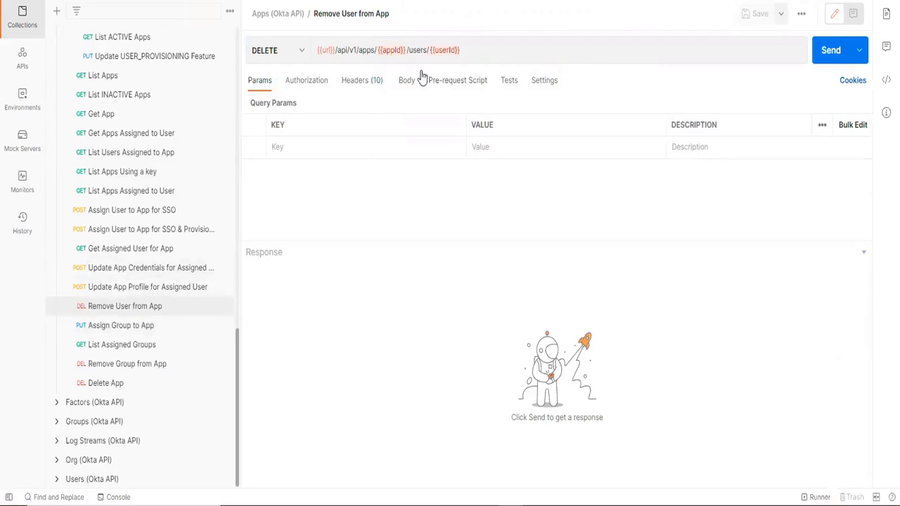
mouse_move(426, 73)
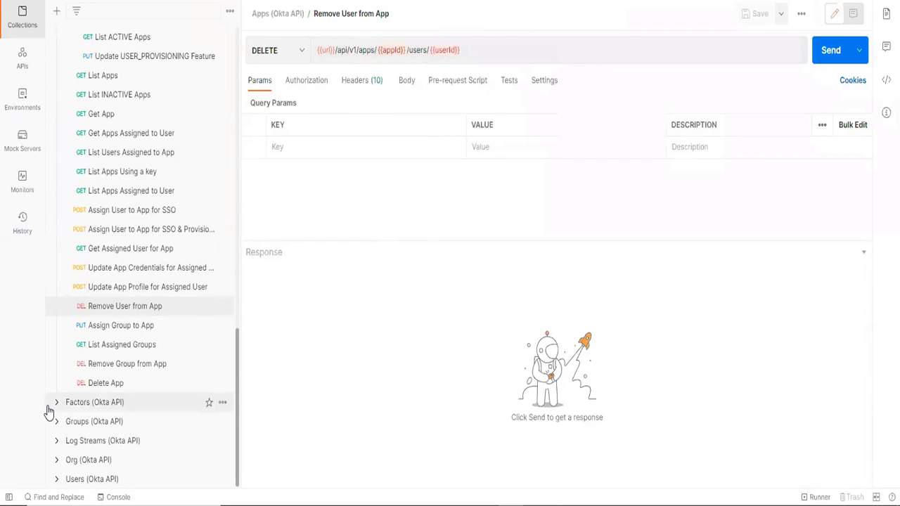
left_click(104, 334)
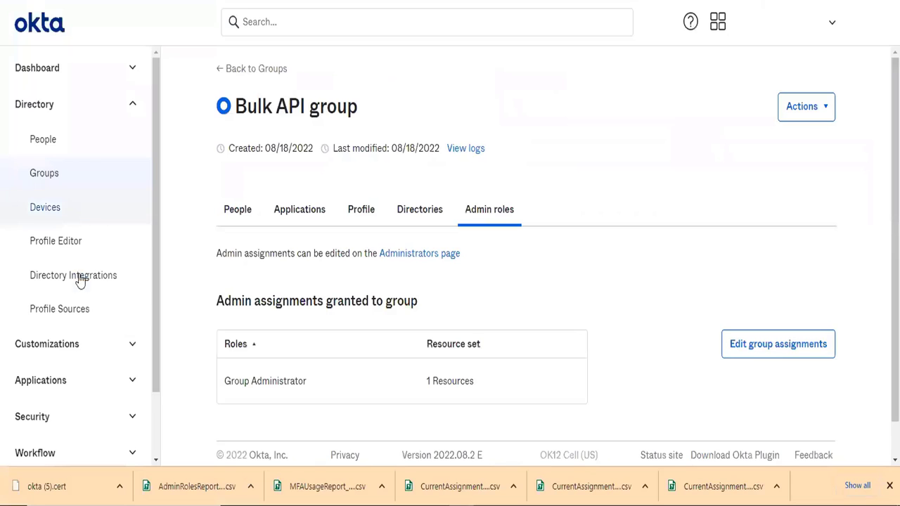
Switch to Okta, open the IAM Showcase application and show its options for assigning people or groups.
left_click(43, 380)
left_click(56, 412)
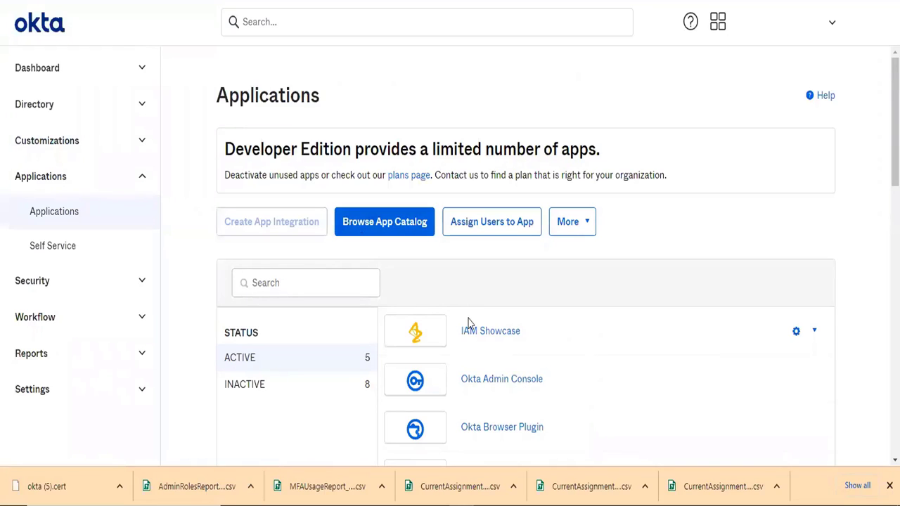
left_click(470, 330)
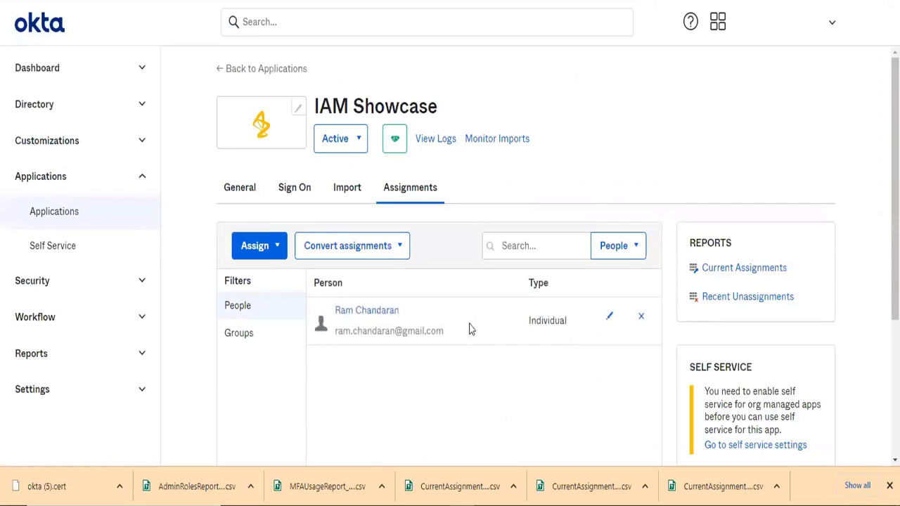
left_click(252, 247)
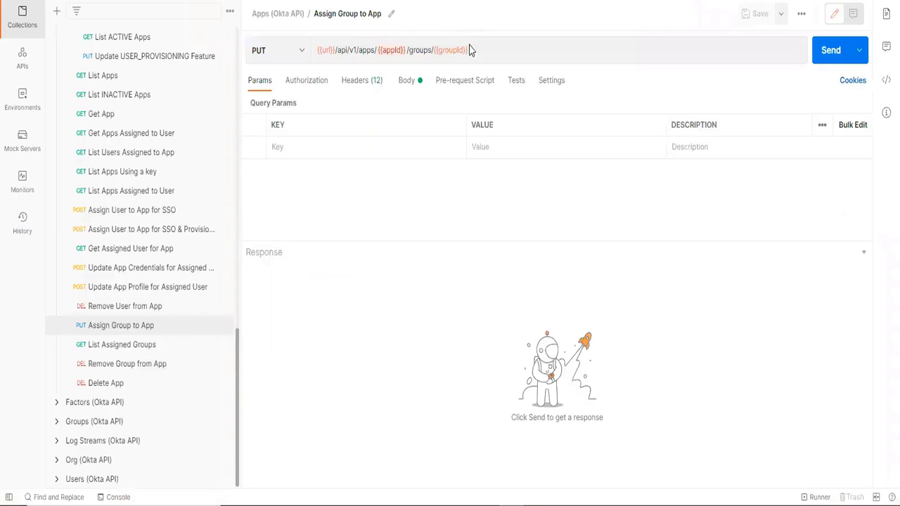
Return to Postman and inspect the appId and groupId variables in the Assign Group to App request URL.
double_click(449, 51)
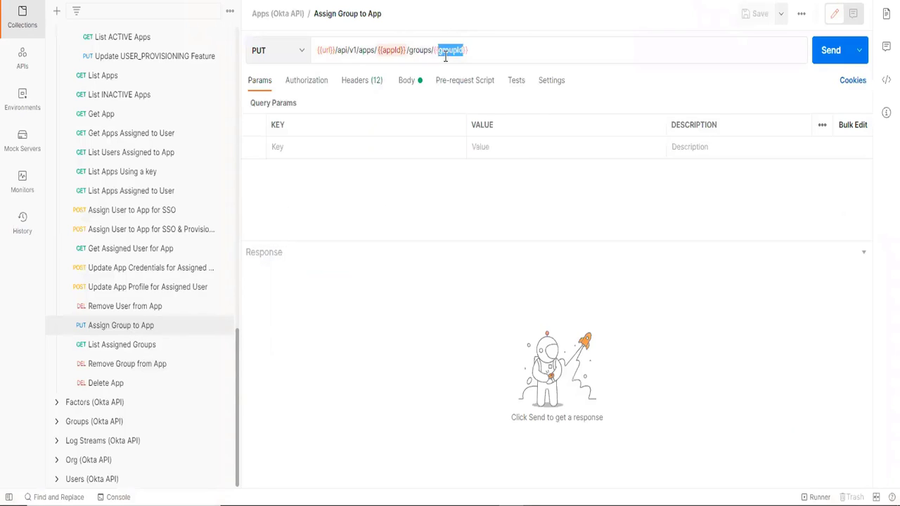
double_click(391, 51)
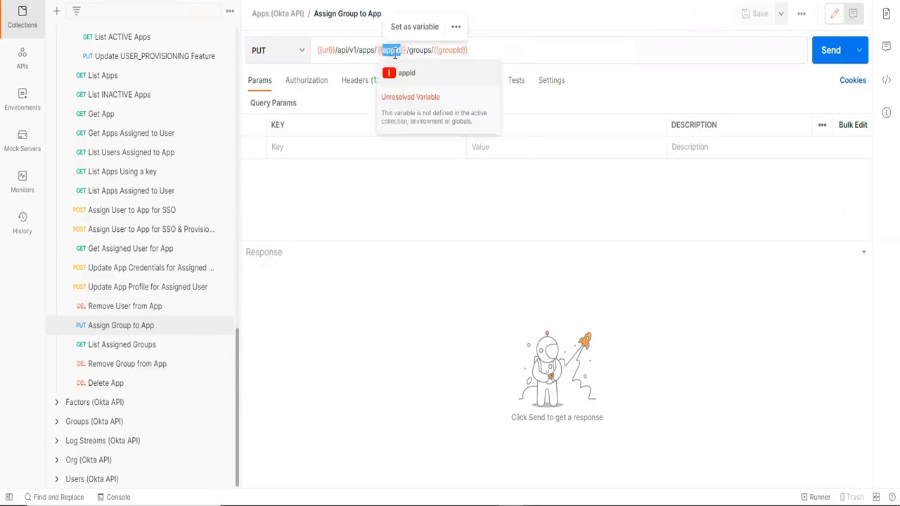
double_click(447, 50)
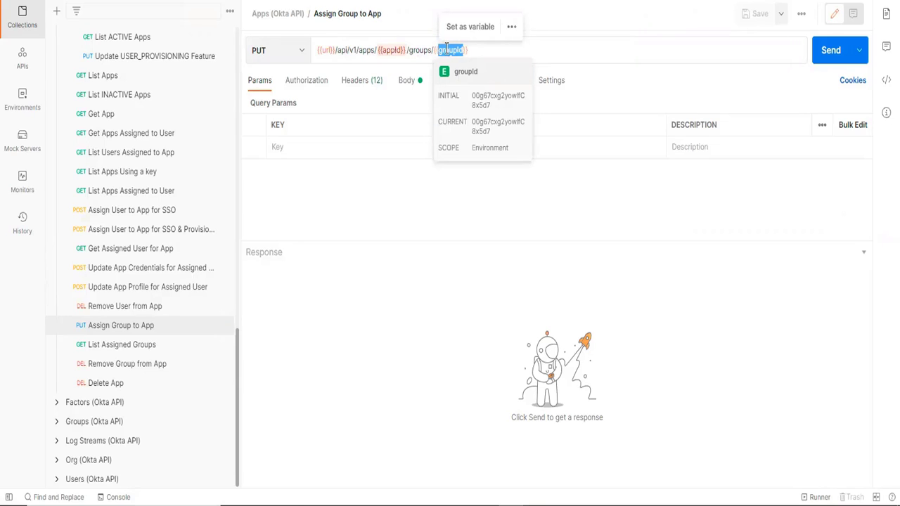
View the Delete App request, then go to the Add Application folder of the Apps collection and show its requests.
left_click(113, 392)
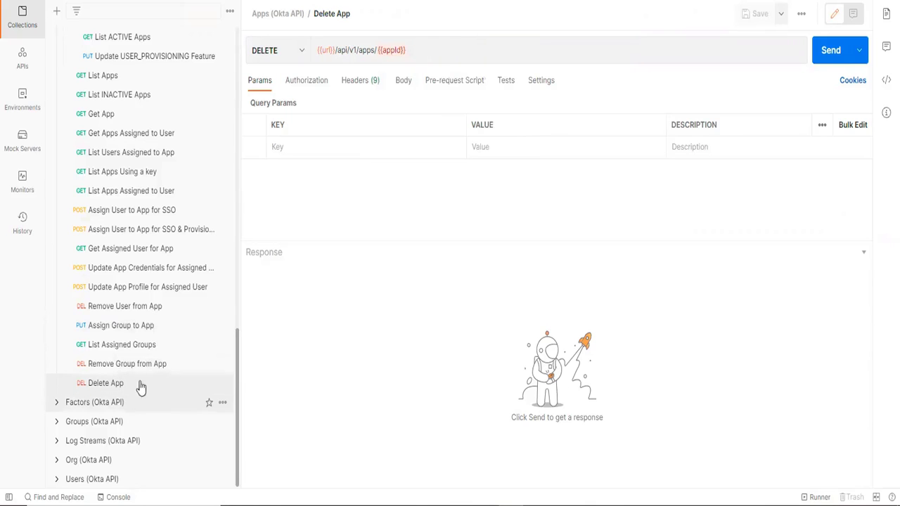
scroll(135, 346, "up", 5)
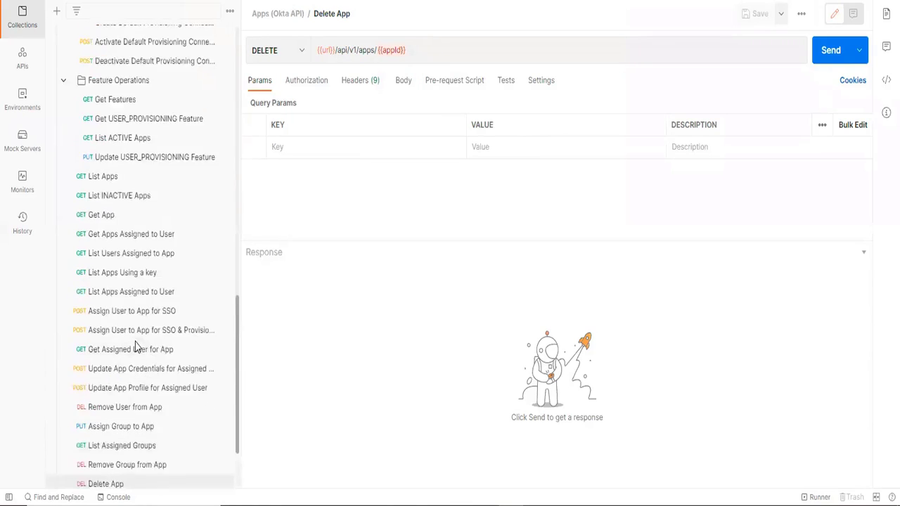
scroll(136, 346, "up", 12)
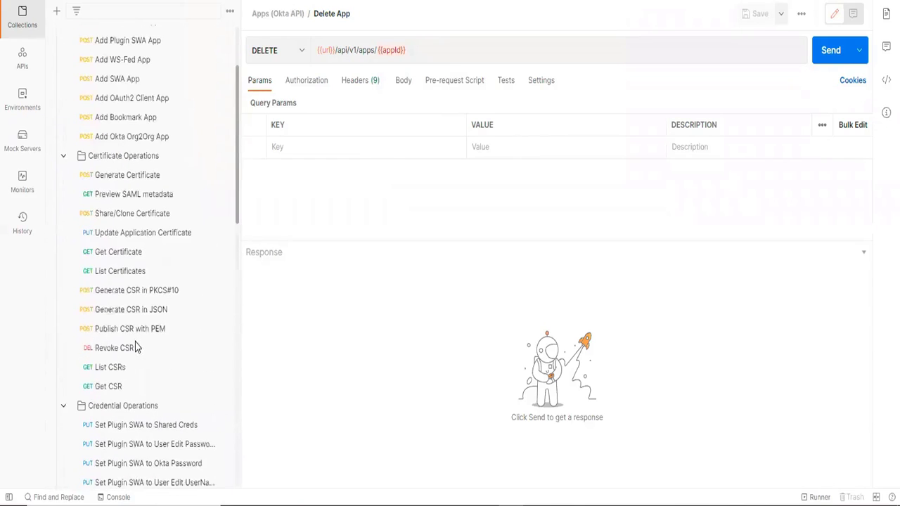
scroll(136, 346, "up", 2)
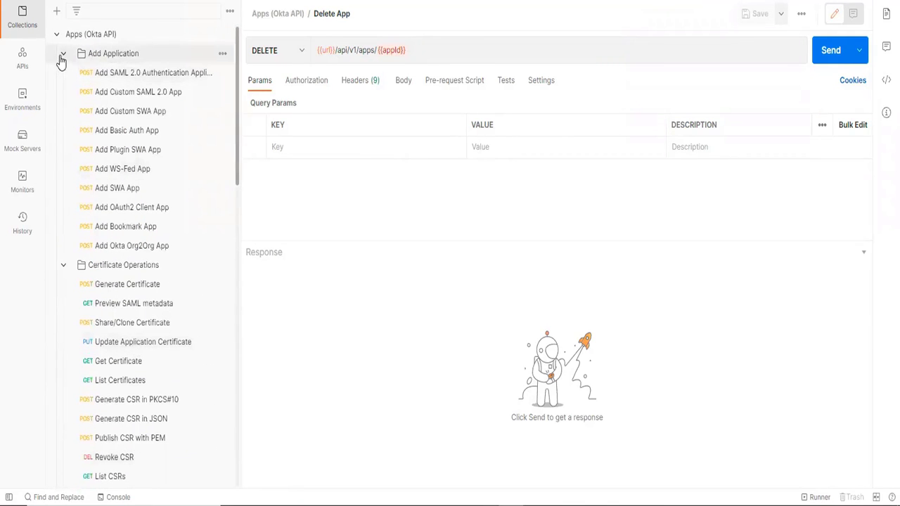
left_click(63, 54)
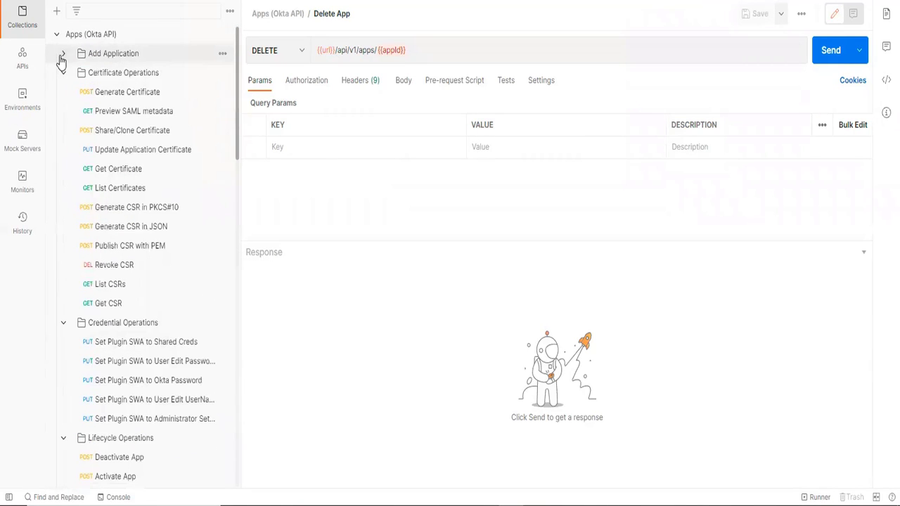
left_click(63, 55)
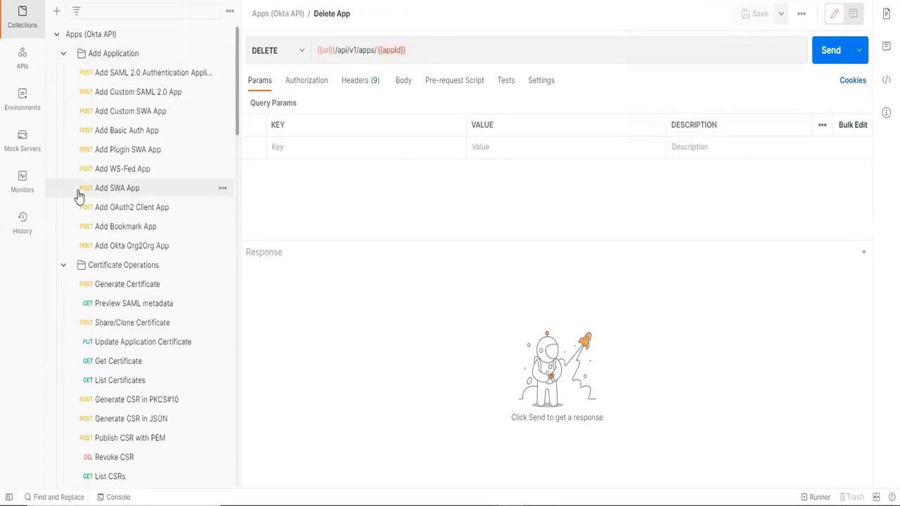
Open the Add Custom SAML 2.0 App request, enlarge its body area and set the app label to "API SAML Appp".
left_click(130, 92)
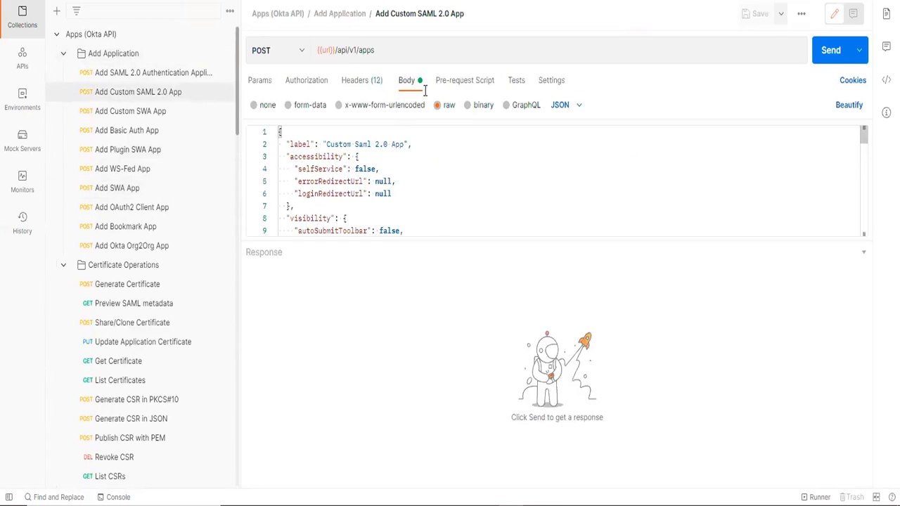
left_click_drag(450, 242, 457, 345)
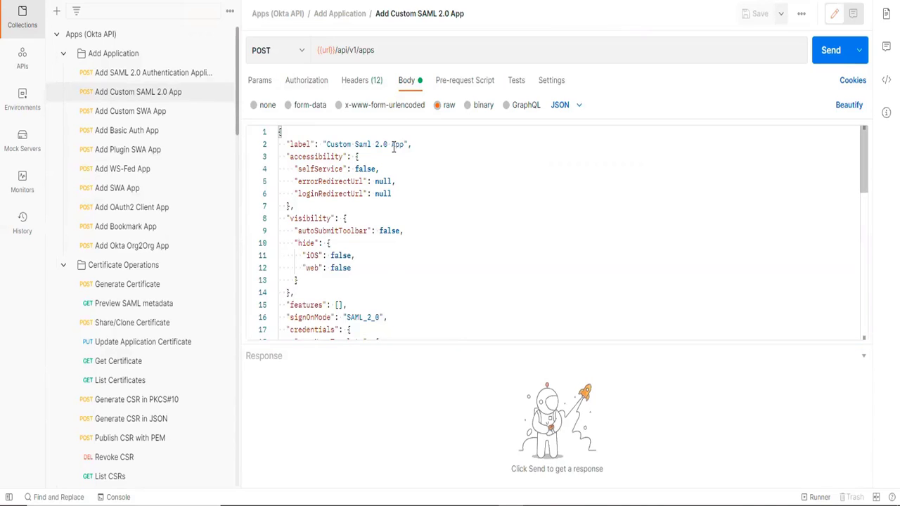
left_click_drag(403, 144, 327, 144)
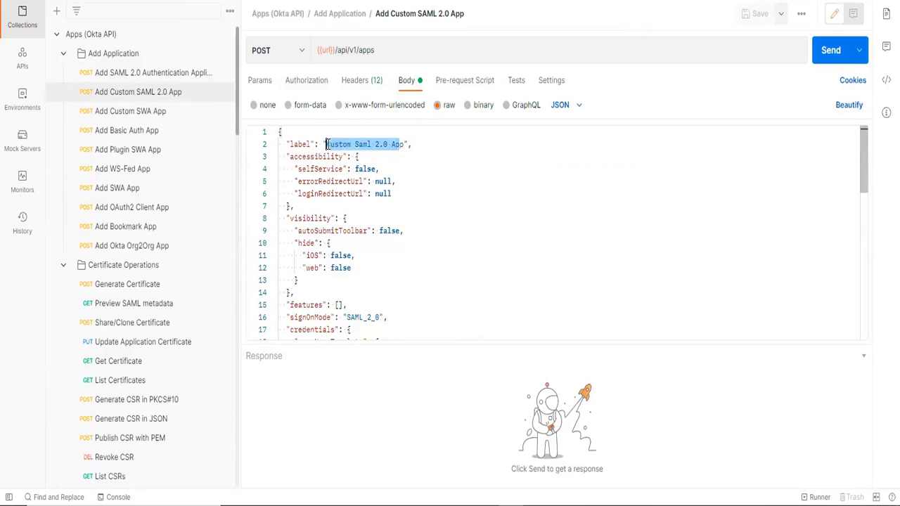
type("API ")
type("SAML ")
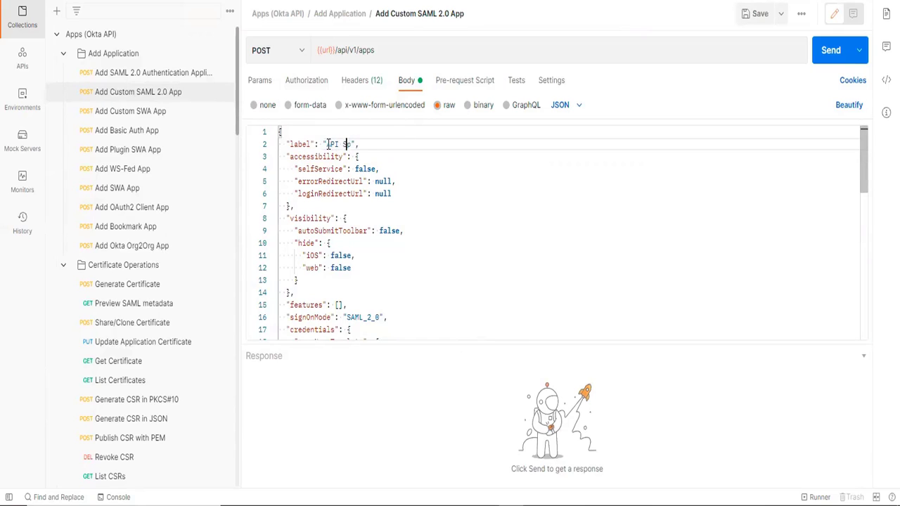
type("App")
Examine the redirect URLs and signOn settings in the request body, including the ACS URL, issuer, audience and destination.
left_click_drag(393, 194, 353, 181)
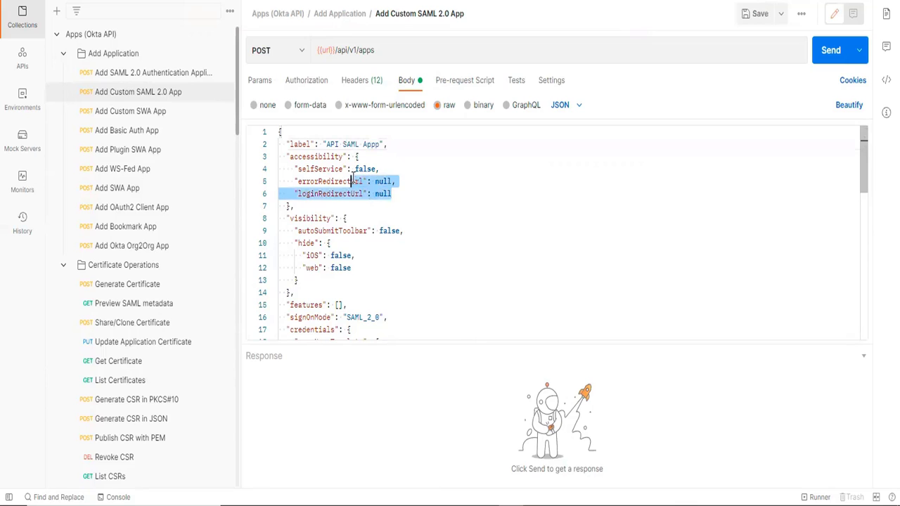
scroll(365, 198, "down", 3)
scroll(366, 198, "down", 8)
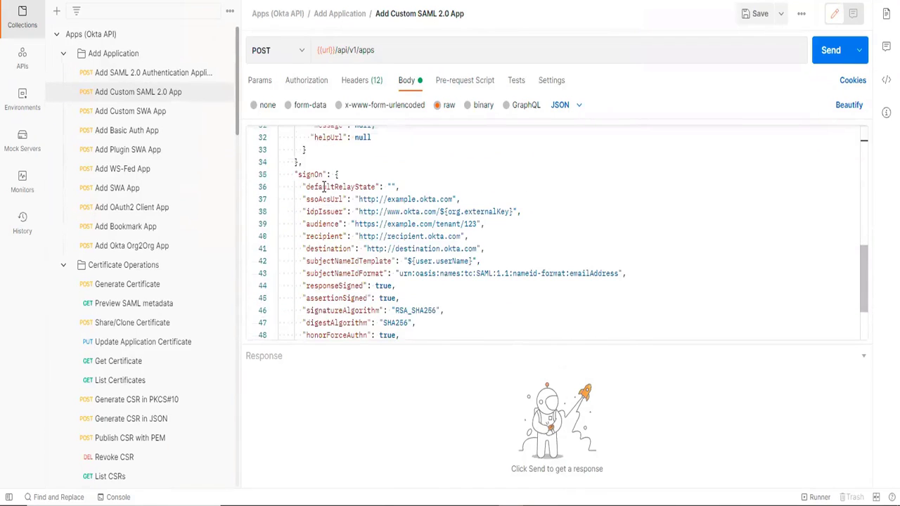
left_click_drag(304, 187, 456, 282)
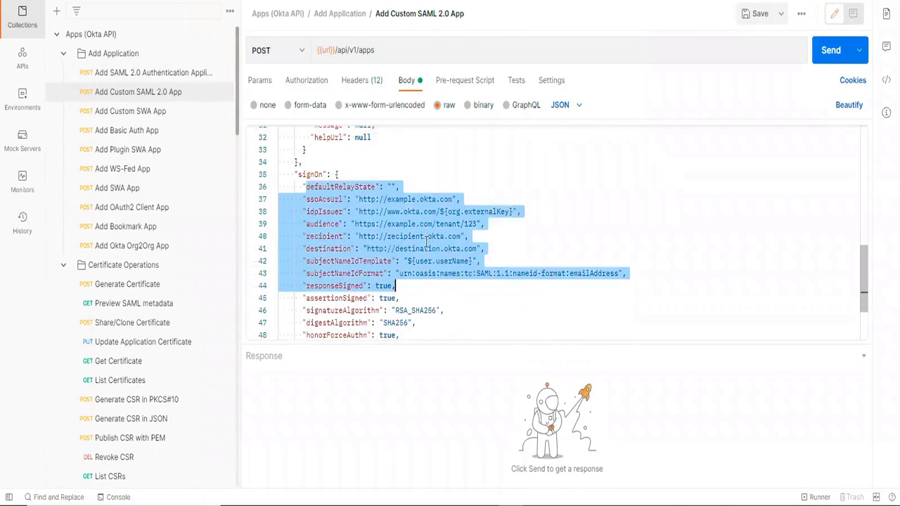
left_click(355, 199)
left_click_drag(357, 199, 435, 198)
left_click_drag(360, 211, 434, 212)
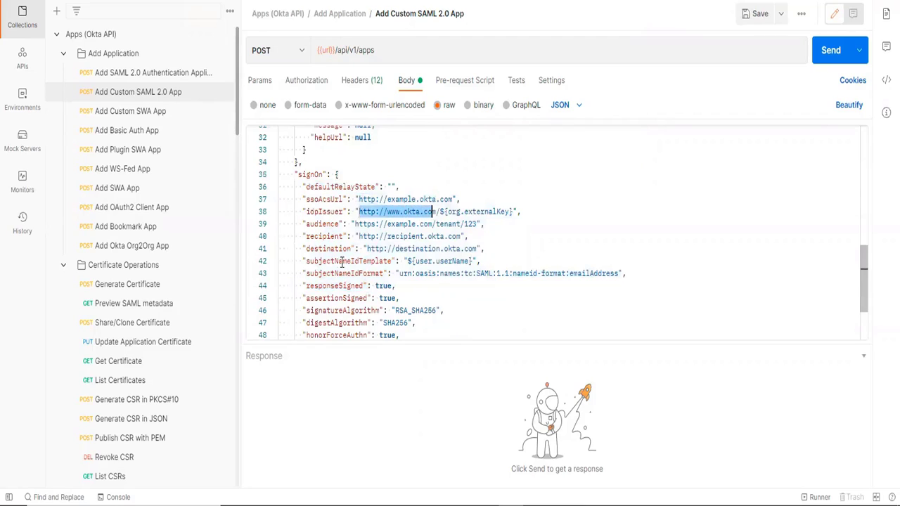
double_click(399, 224)
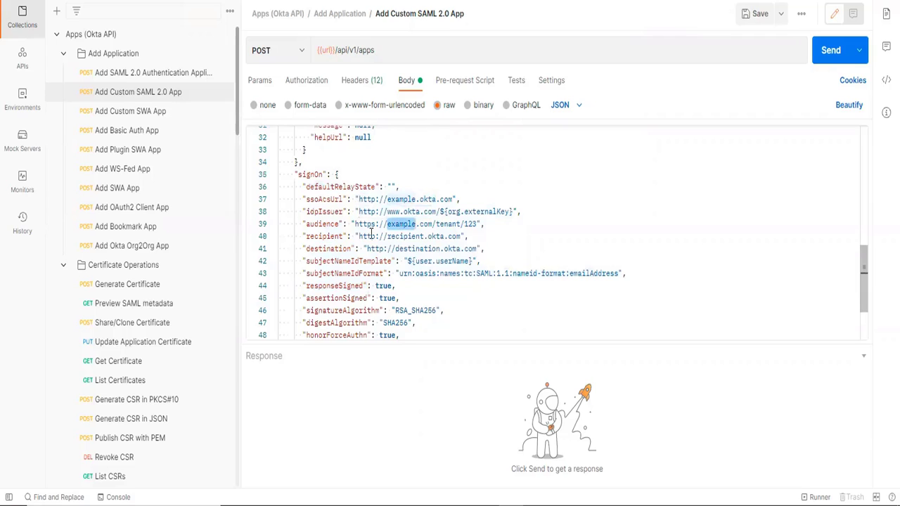
left_click_drag(363, 248, 508, 245)
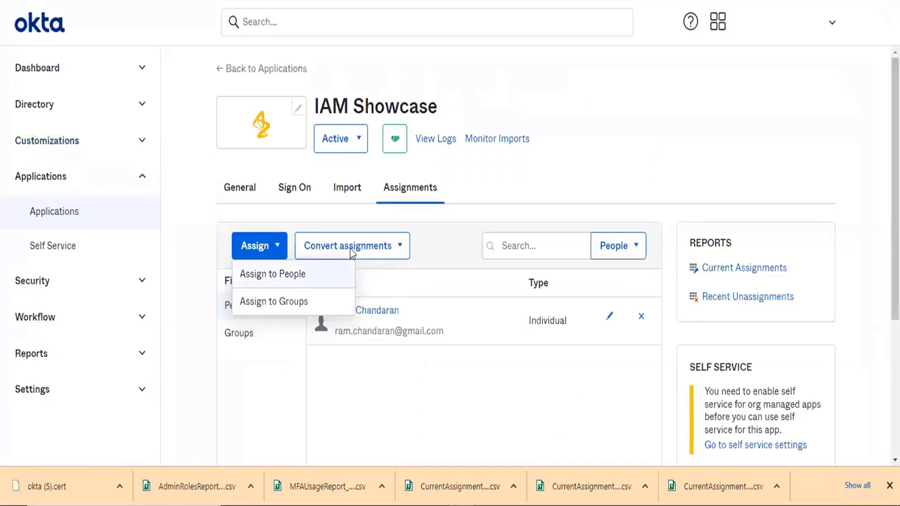
Switch to Okta and review IAM Showcase's general SAML settings, including the Default Relay State, for comparison with the request body.
left_click(248, 191)
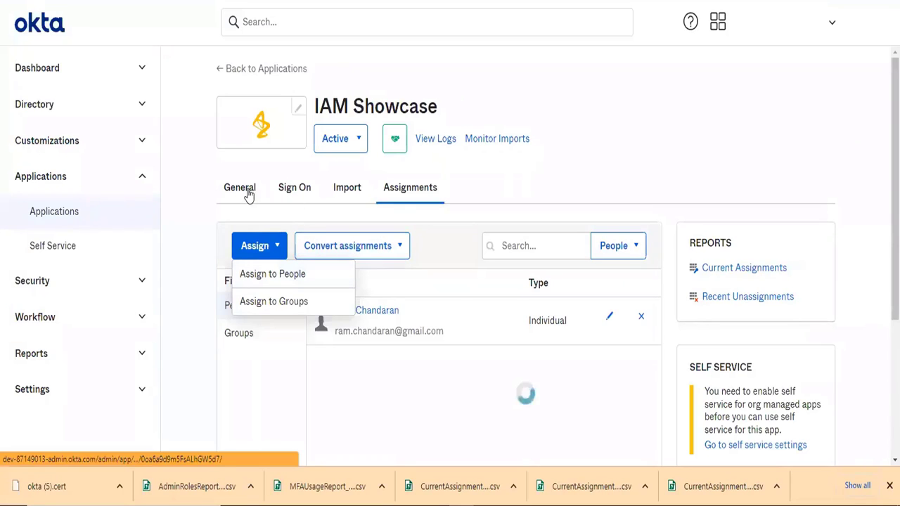
scroll(402, 322, "down", 8)
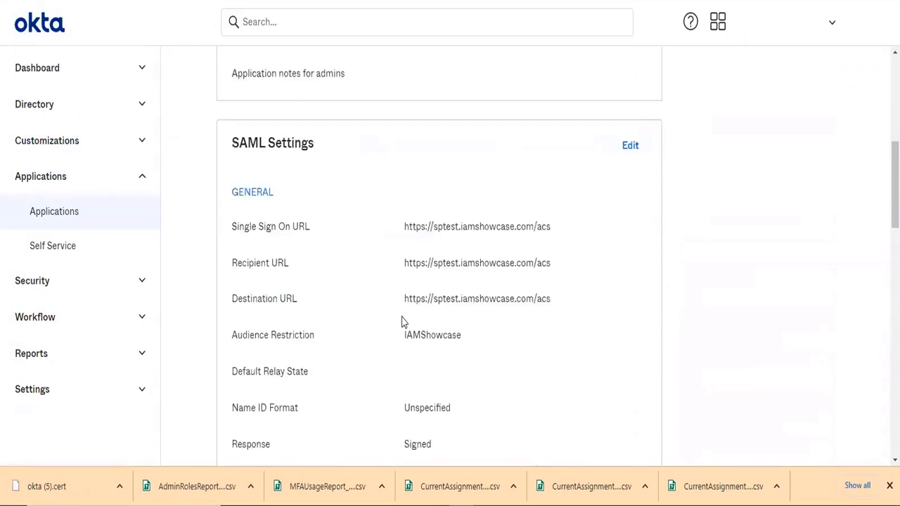
scroll(330, 207, "up", 1)
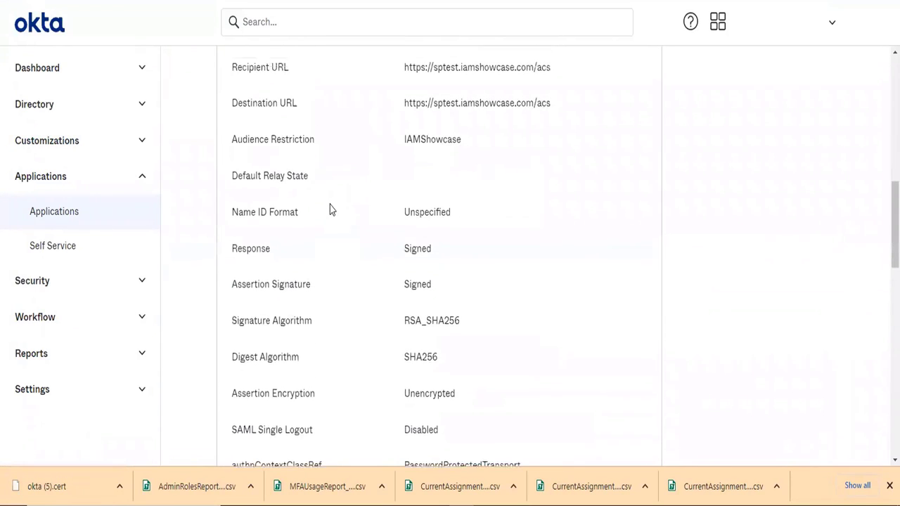
triple_click(276, 234)
key("alt+Tab")
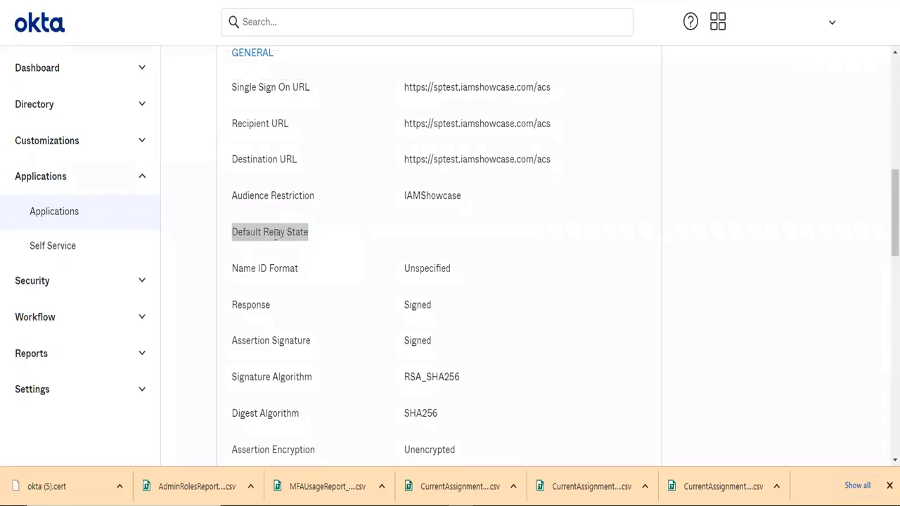